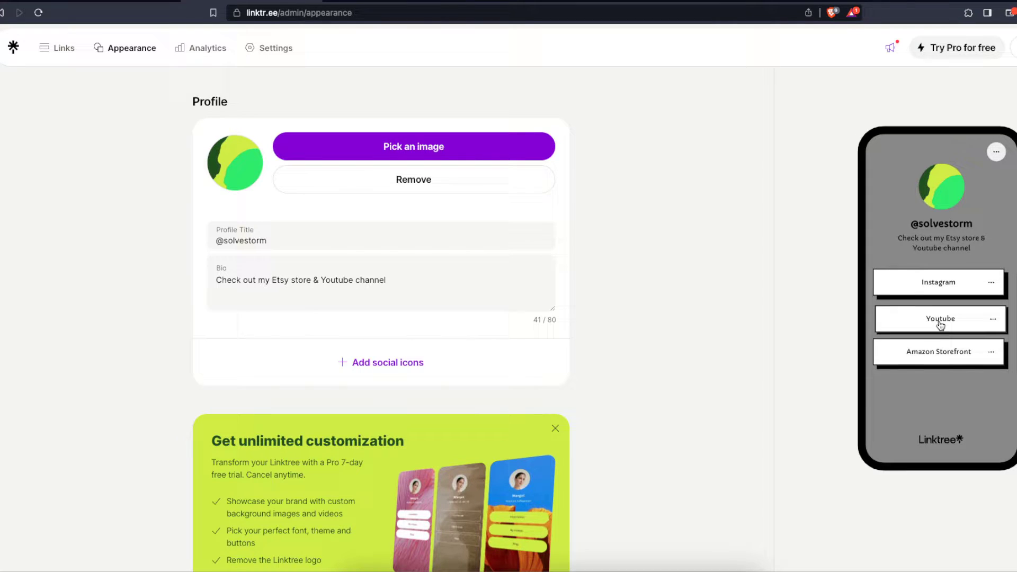
{"action": "scroll", "coordinate": [515, 302], "scroll_direction": "down", "scroll_amount": 4}
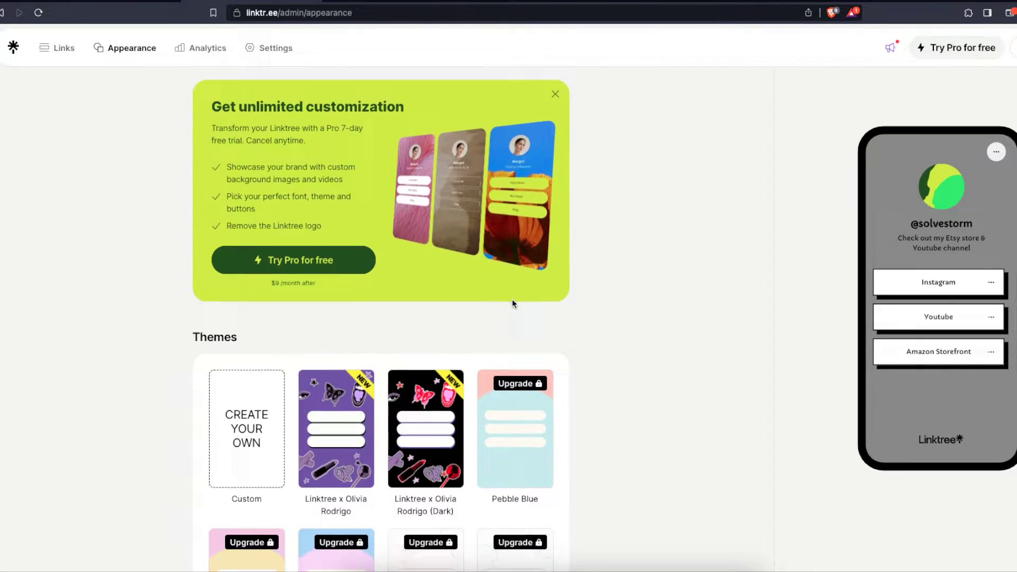
{"action": "scroll", "coordinate": [511, 302], "scroll_direction": "down", "scroll_amount": 5}
{"action": "scroll", "coordinate": [519, 320], "scroll_direction": "up", "scroll_amount": 6}
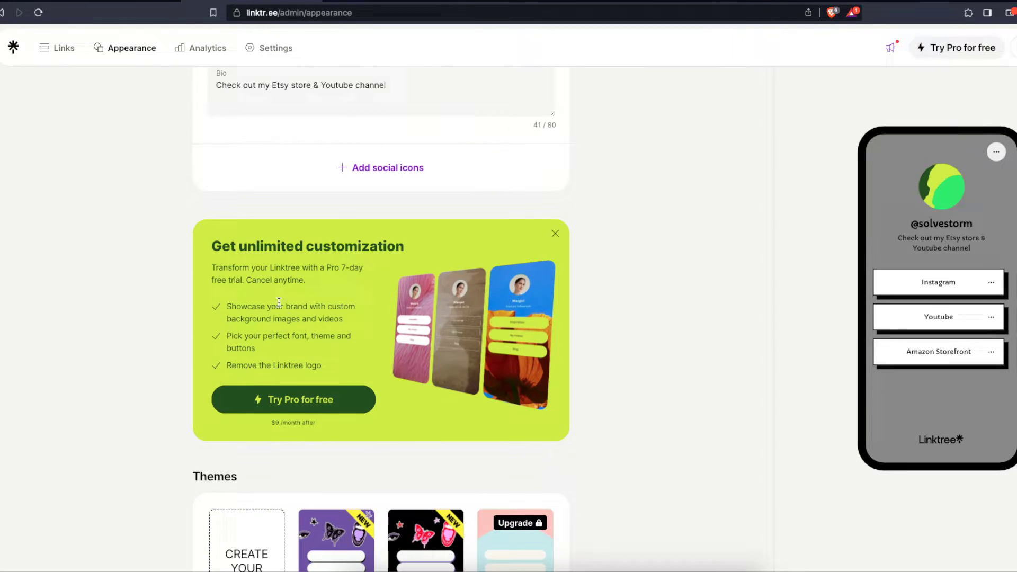
{"action": "scroll", "coordinate": [278, 303], "scroll_direction": "down", "scroll_amount": 1}
{"action": "scroll", "coordinate": [325, 297], "scroll_direction": "down", "scroll_amount": 1}
{"action": "mouse_move", "coordinate": [239, 313]}
{"action": "left_mouse_down"}
{"action": "mouse_move", "coordinate": [161, 300]}
{"action": "mouse_move", "coordinate": [258, 309]}
{"action": "left_mouse_up"}
{"action": "scroll", "coordinate": [257, 309], "scroll_direction": "down", "scroll_amount": 3}
{"action": "scroll", "coordinate": [262, 312], "scroll_direction": "down", "scroll_amount": 3}
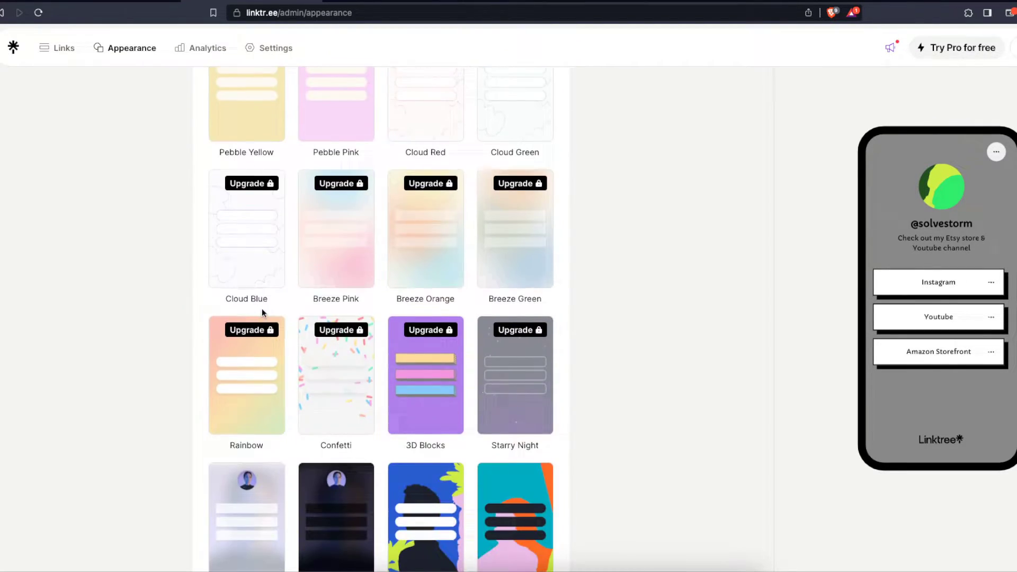
{"action": "scroll", "coordinate": [284, 315], "scroll_direction": "down", "scroll_amount": 3}
{"action": "scroll", "coordinate": [325, 320], "scroll_direction": "down", "scroll_amount": 3}
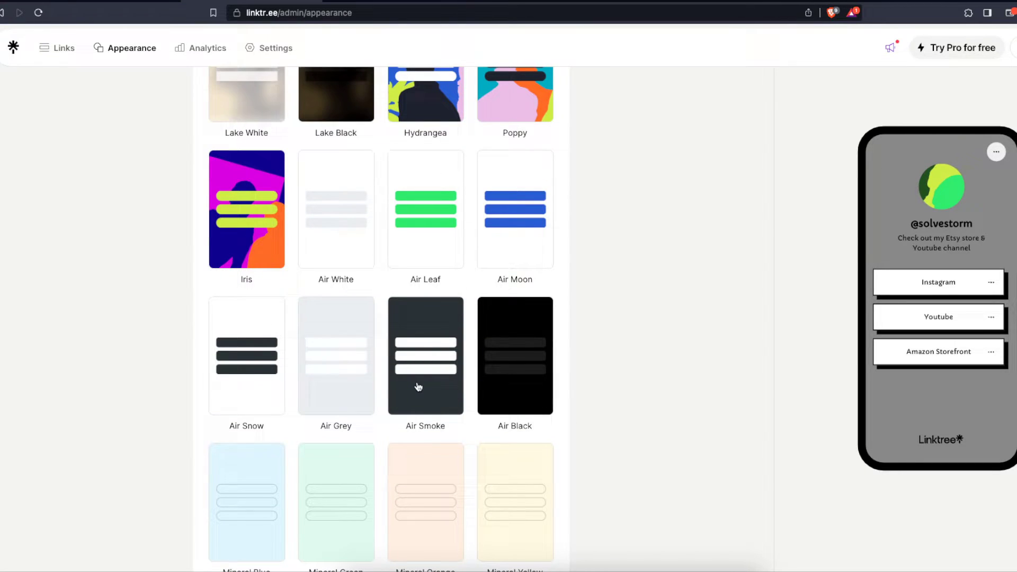
{"action": "scroll", "coordinate": [381, 379], "scroll_direction": "down", "scroll_amount": 3}
{"action": "scroll", "coordinate": [179, 377], "scroll_direction": "down", "scroll_amount": 3}
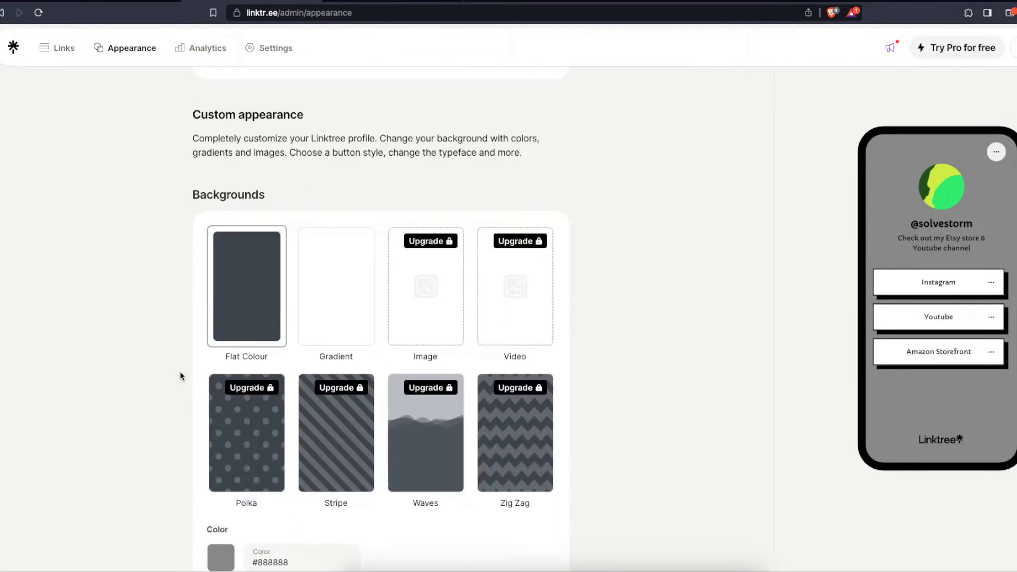
{"action": "scroll", "coordinate": [180, 376], "scroll_direction": "down", "scroll_amount": 3}
{"action": "scroll", "coordinate": [181, 376], "scroll_direction": "up", "scroll_amount": 2}
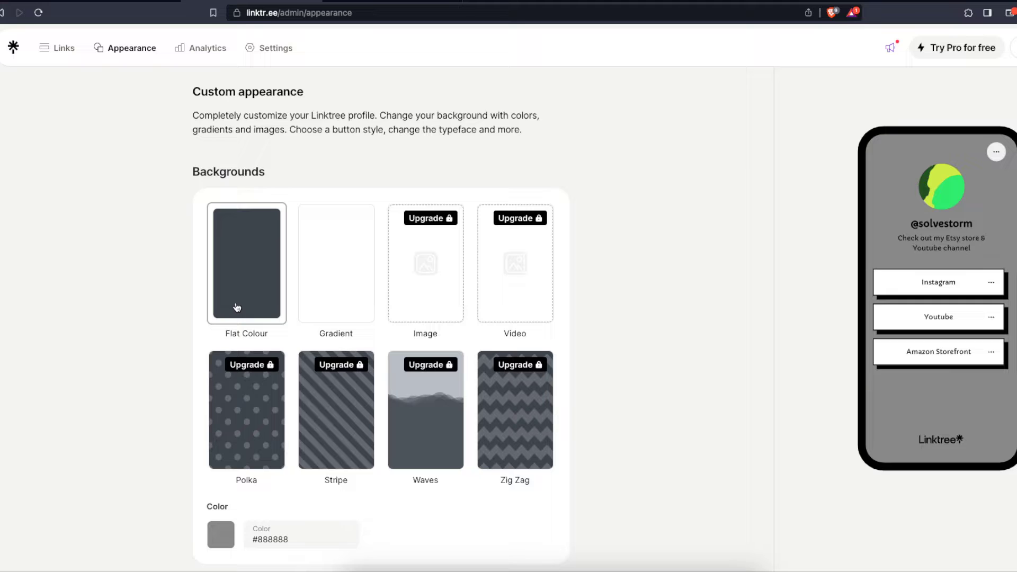
{"action": "scroll", "coordinate": [229, 293], "scroll_direction": "down", "scroll_amount": 1}
Change the flat background colour to magenta, hex #d11eee, in the colour picker
{"action": "left_click", "coordinate": [222, 437]}
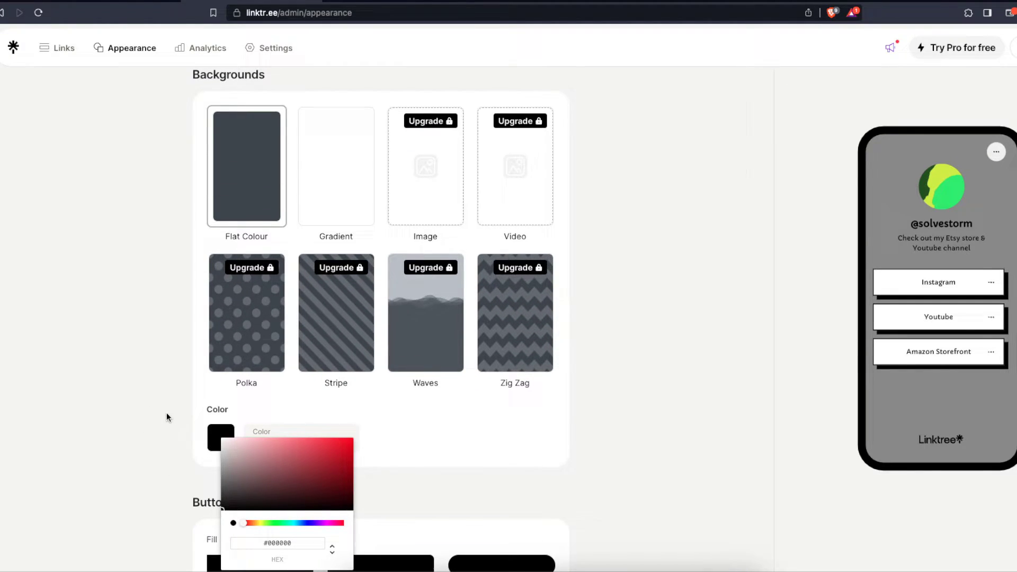
{"action": "left_click", "coordinate": [336, 442]}
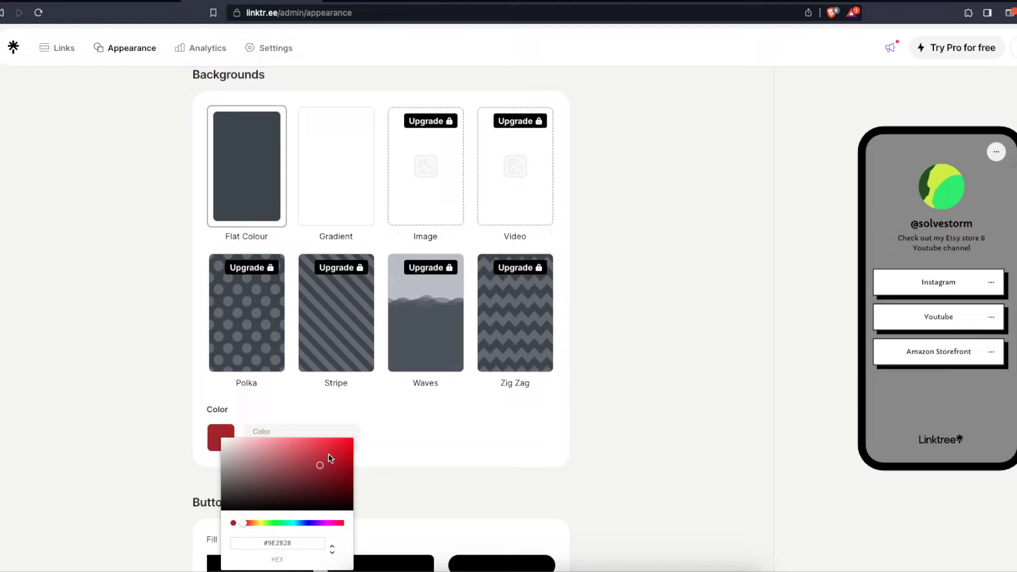
{"action": "left_click_drag", "start_coordinate": [310, 522], "coordinate": [325, 522]}
{"action": "left_click", "coordinate": [195, 458]}
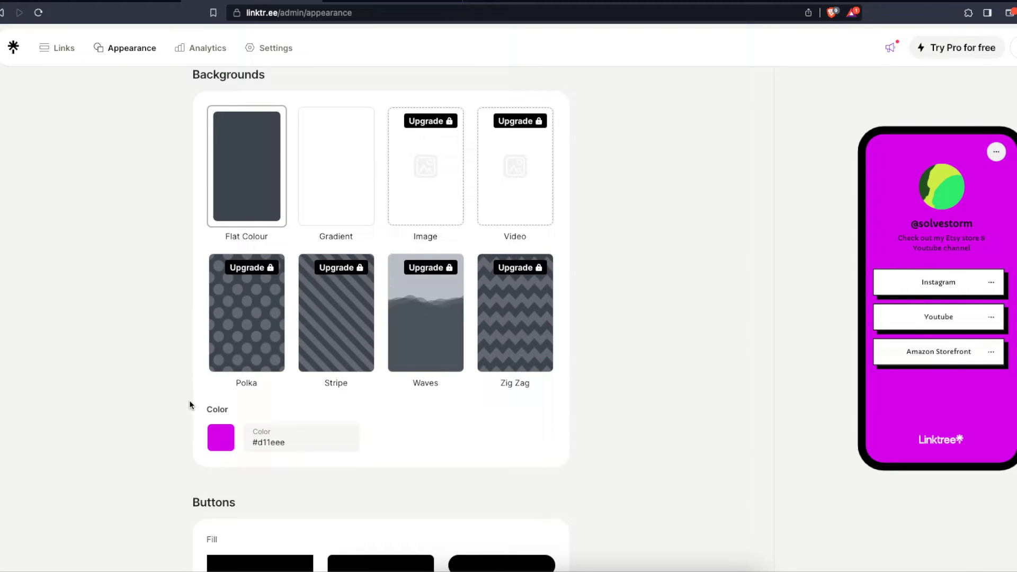
{"action": "scroll", "coordinate": [148, 377], "scroll_direction": "down", "scroll_amount": 4}
{"action": "scroll", "coordinate": [152, 354], "scroll_direction": "down", "scroll_amount": 1}
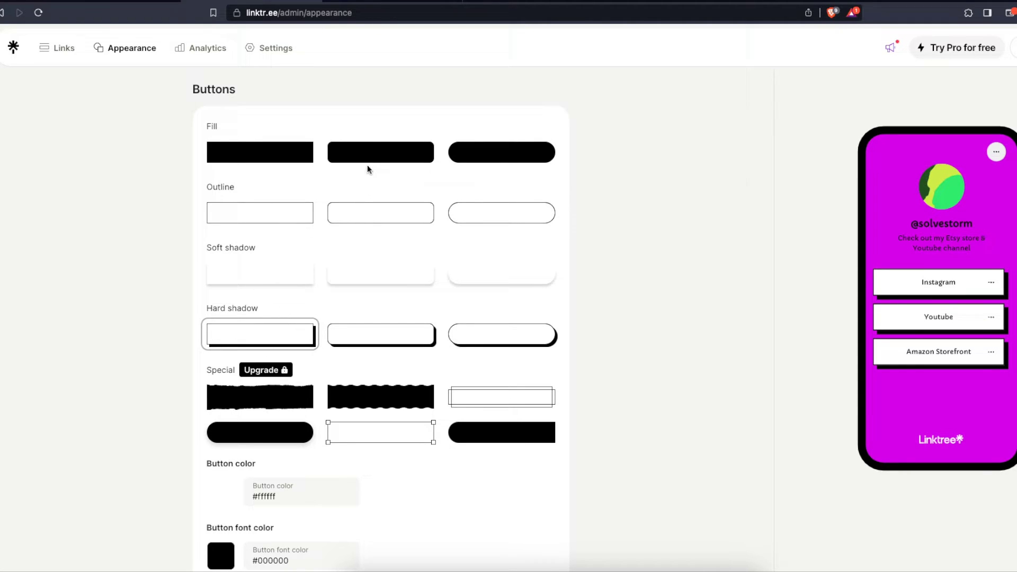
Try outline and square hard-shadow styles, then choose the rounded hard-shadow button style
{"action": "left_click", "coordinate": [369, 221]}
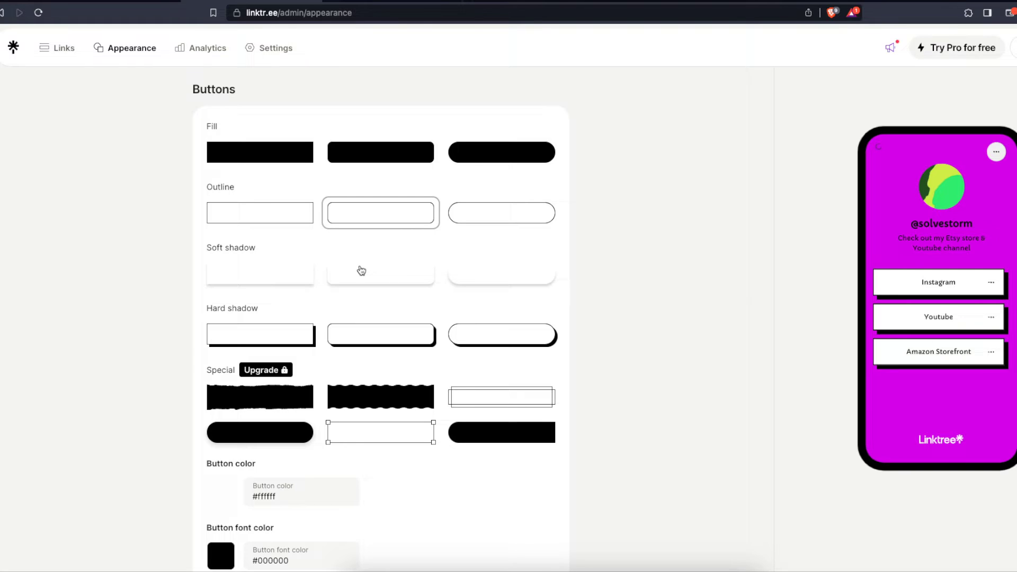
{"action": "left_click", "coordinate": [264, 342]}
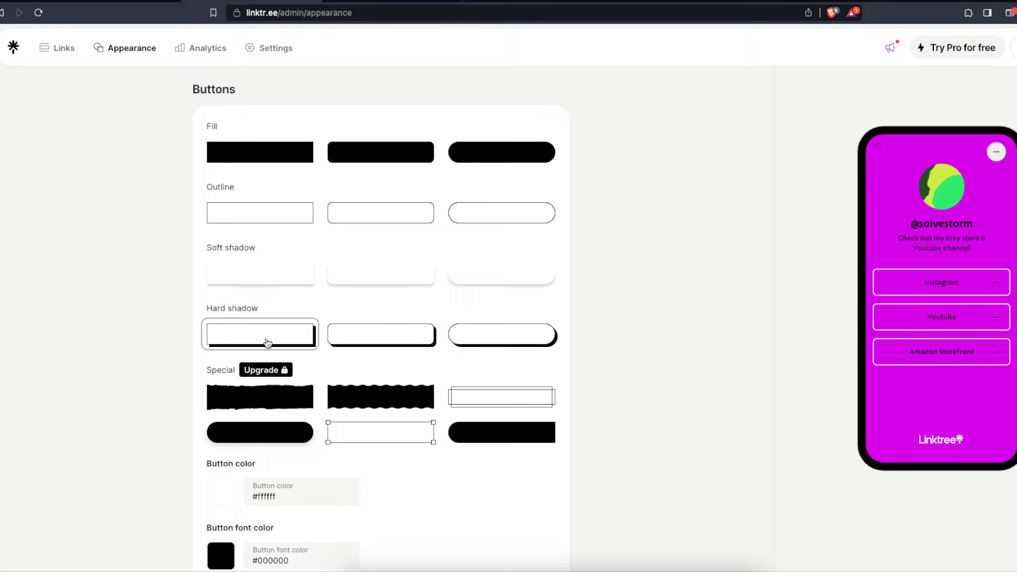
{"action": "left_click", "coordinate": [379, 337]}
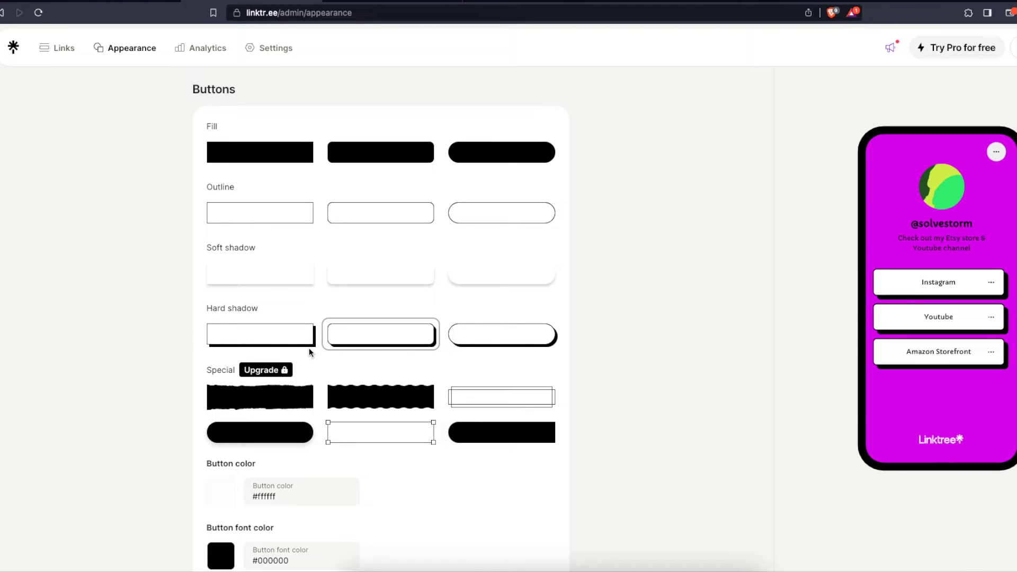
{"action": "scroll", "coordinate": [186, 339], "scroll_direction": "down", "scroll_amount": 4}
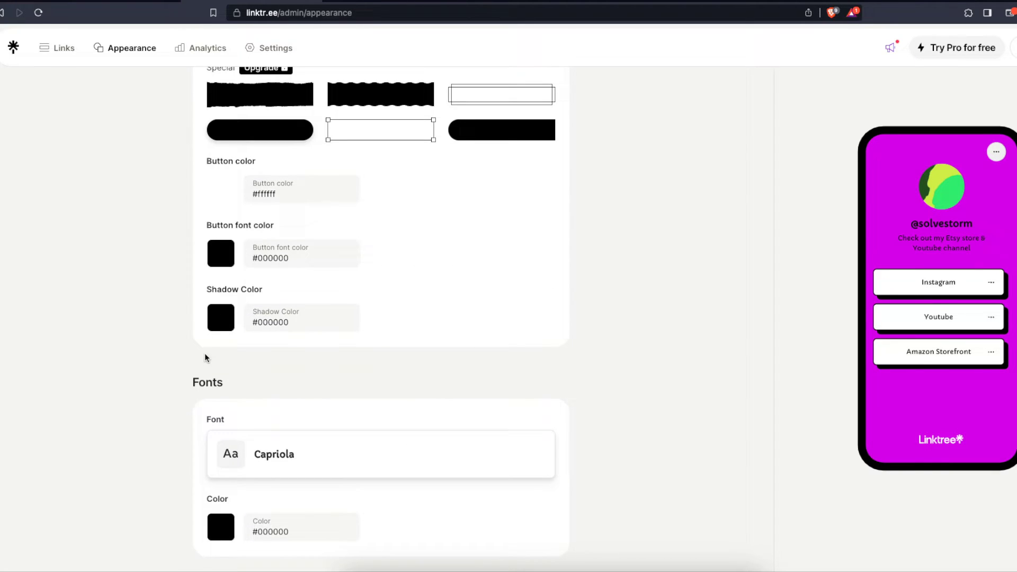
{"action": "scroll", "coordinate": [207, 356], "scroll_direction": "down", "scroll_amount": 2}
{"action": "scroll", "coordinate": [209, 352], "scroll_direction": "up", "scroll_amount": 3}
{"action": "scroll", "coordinate": [209, 352], "scroll_direction": "up", "scroll_amount": 5}
{"action": "scroll", "coordinate": [209, 351], "scroll_direction": "up", "scroll_amount": 5}
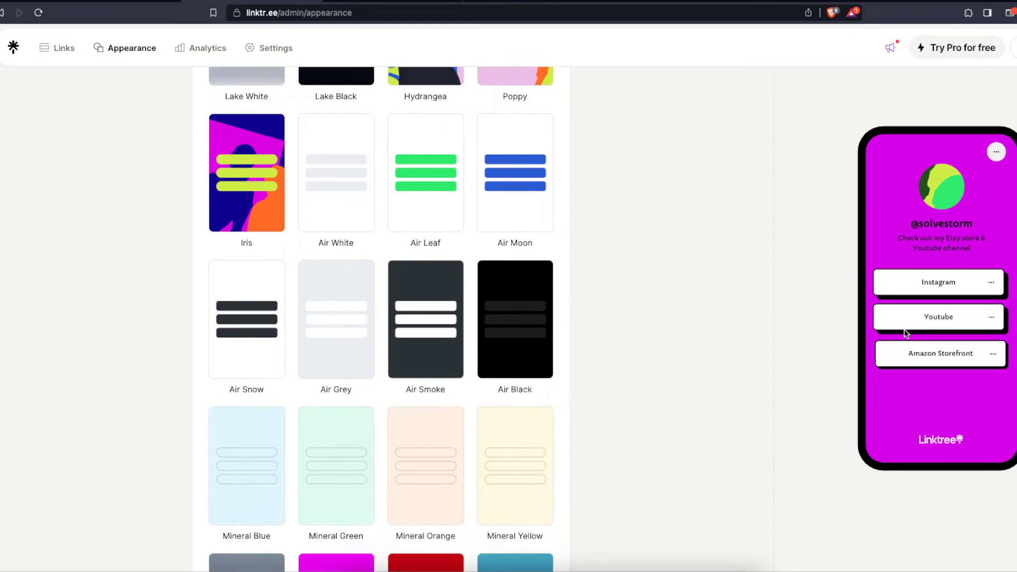
{"action": "scroll", "coordinate": [904, 334], "scroll_direction": "up", "scroll_amount": 10}
{"action": "scroll", "coordinate": [477, 198], "scroll_direction": "up", "scroll_amount": 5}
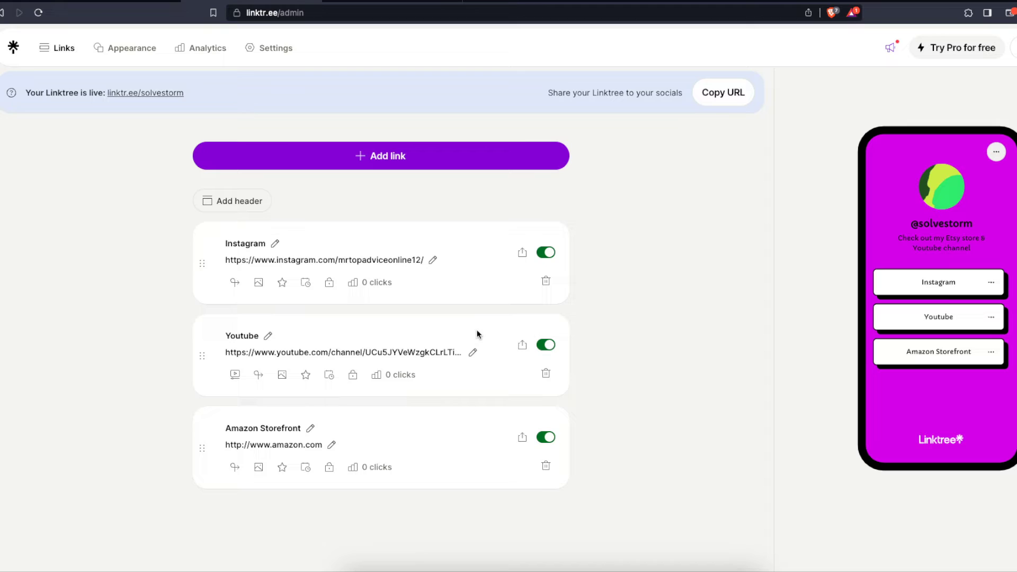
Select the Youtube link's URL without changing it, then delete the Youtube link and confirm
{"action": "left_click", "coordinate": [472, 353]}
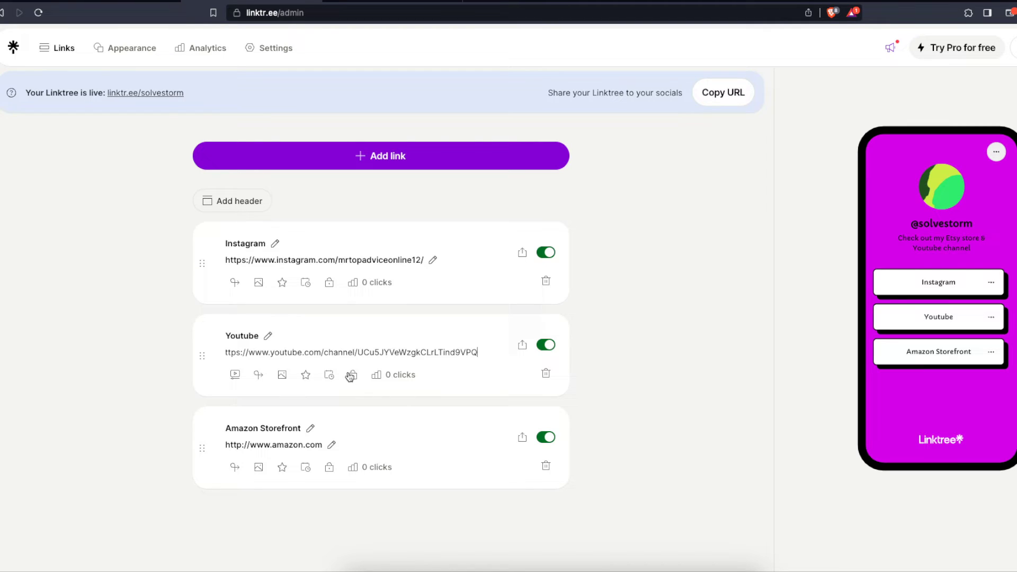
{"action": "triple_click", "coordinate": [361, 351]}
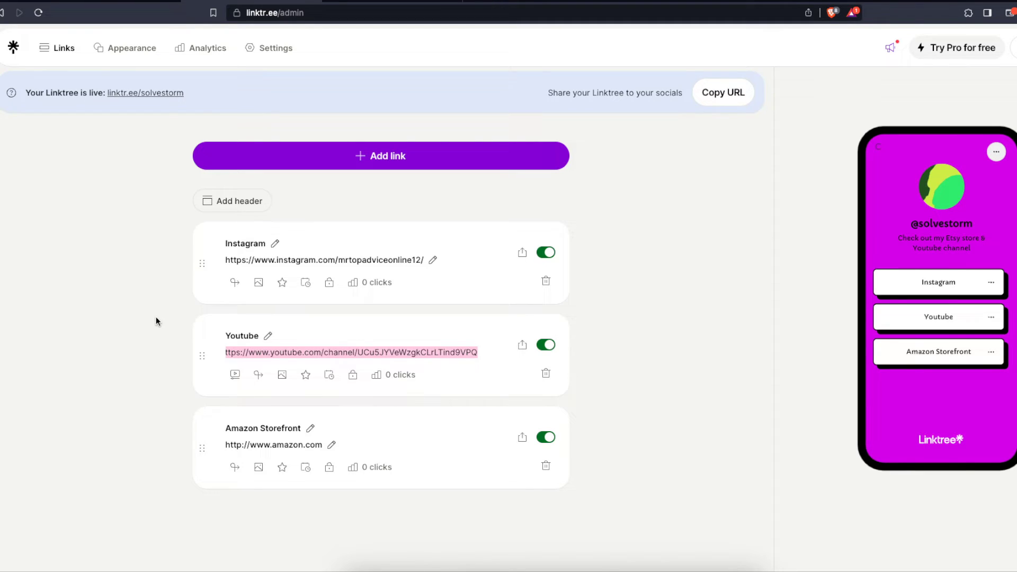
{"action": "left_click", "coordinate": [203, 315]}
{"action": "left_click", "coordinate": [545, 374]}
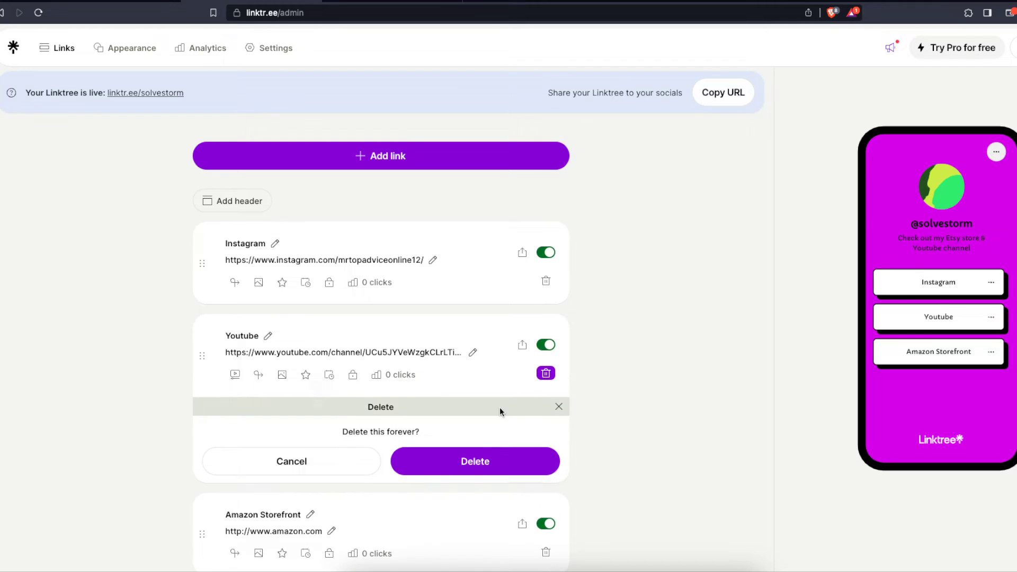
{"action": "left_click", "coordinate": [444, 469]}
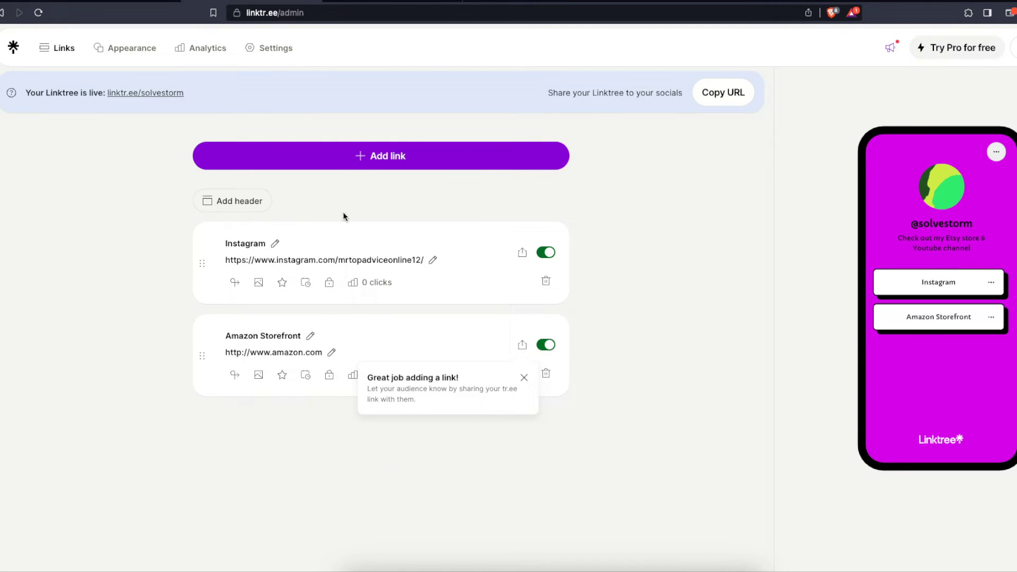
Create a new link from the pasted YouTube channel URL
{"action": "left_click", "coordinate": [377, 158]}
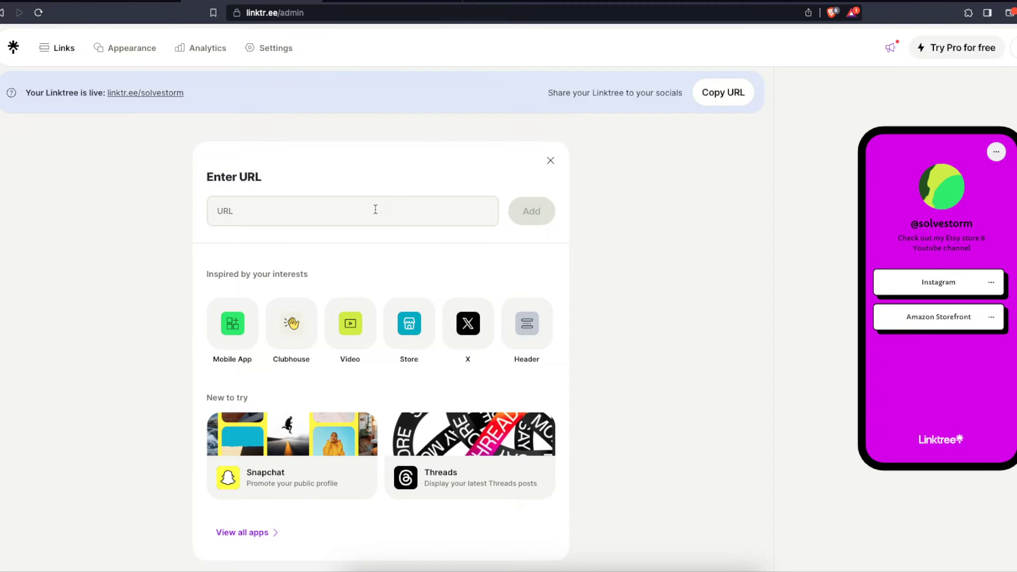
{"action": "type", "text": "https://www.youtube.com/channel/UCu5JYVeWzgkCLrLTind9VPQ"}
{"action": "key", "text": "Return"}
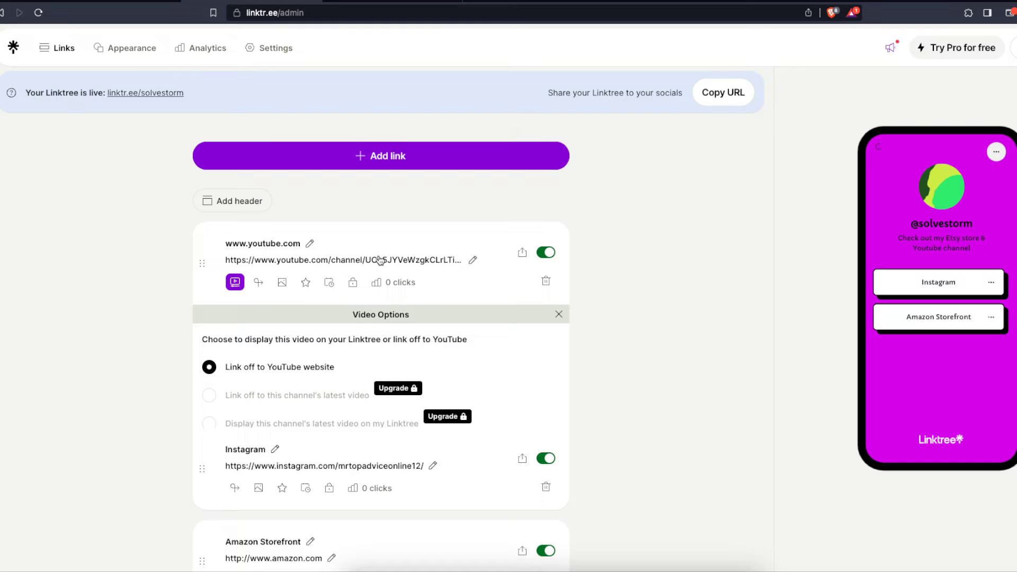
{"action": "left_click", "coordinate": [309, 243]}
{"action": "double_click", "coordinate": [259, 243]}
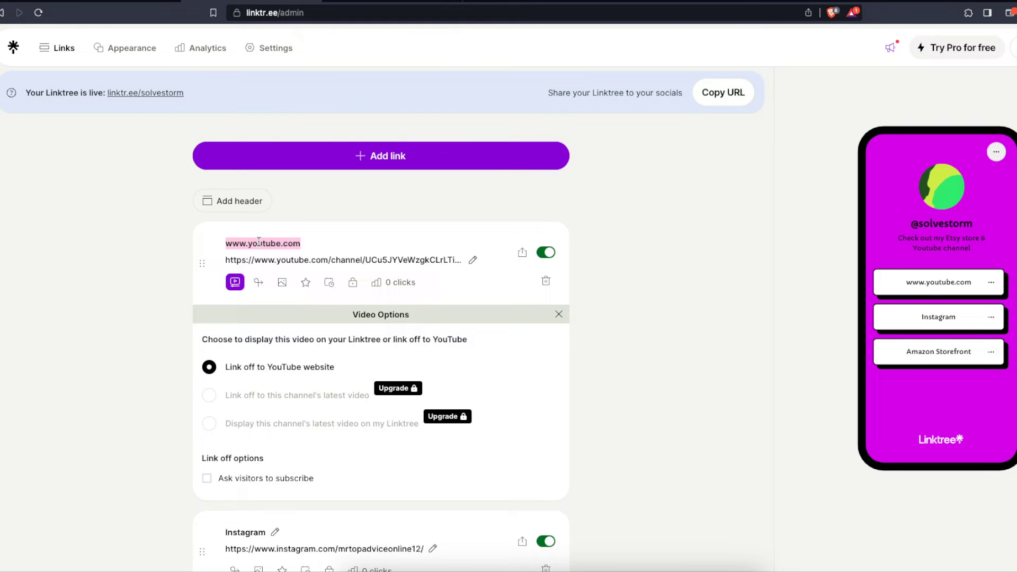
{"action": "type", "text": "Youtube"}
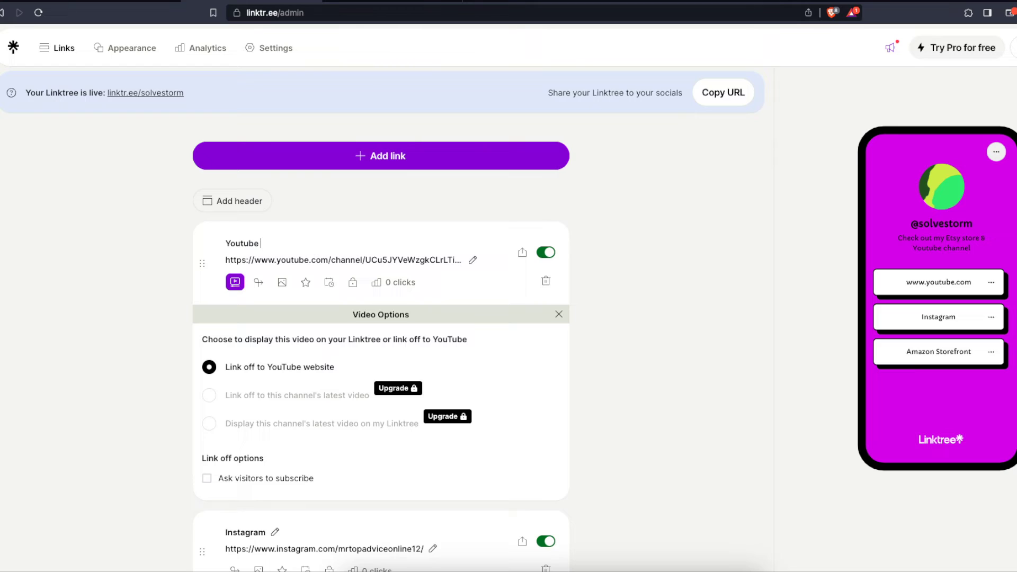
{"action": "left_click", "coordinate": [400, 187]}
Disable the Youtube link's subscribe prompt, check its thumbnail, priority and video options, then close them
{"action": "left_click", "coordinate": [251, 482]}
{"action": "left_click", "coordinate": [282, 282]}
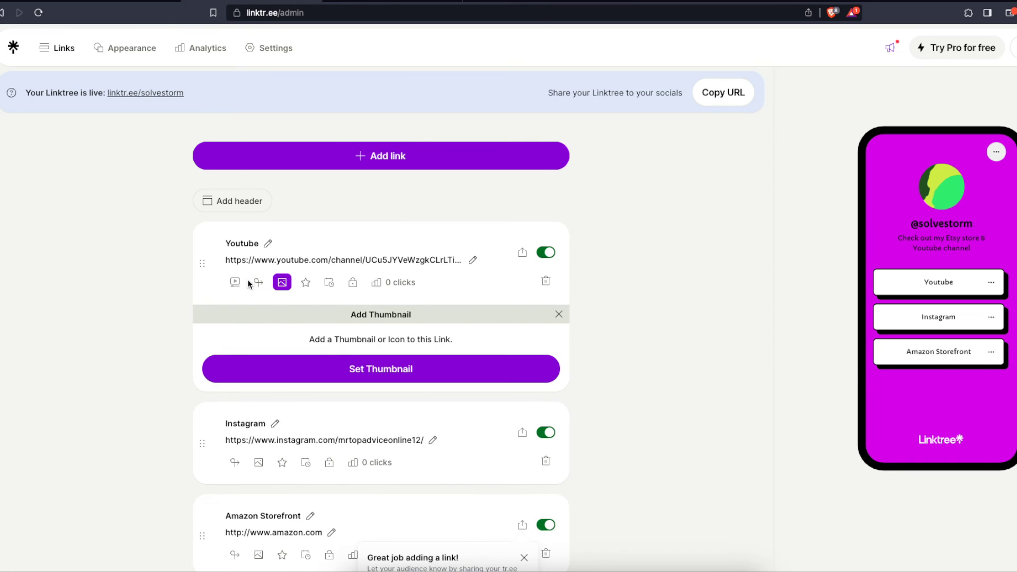
{"action": "left_click", "coordinate": [306, 283]}
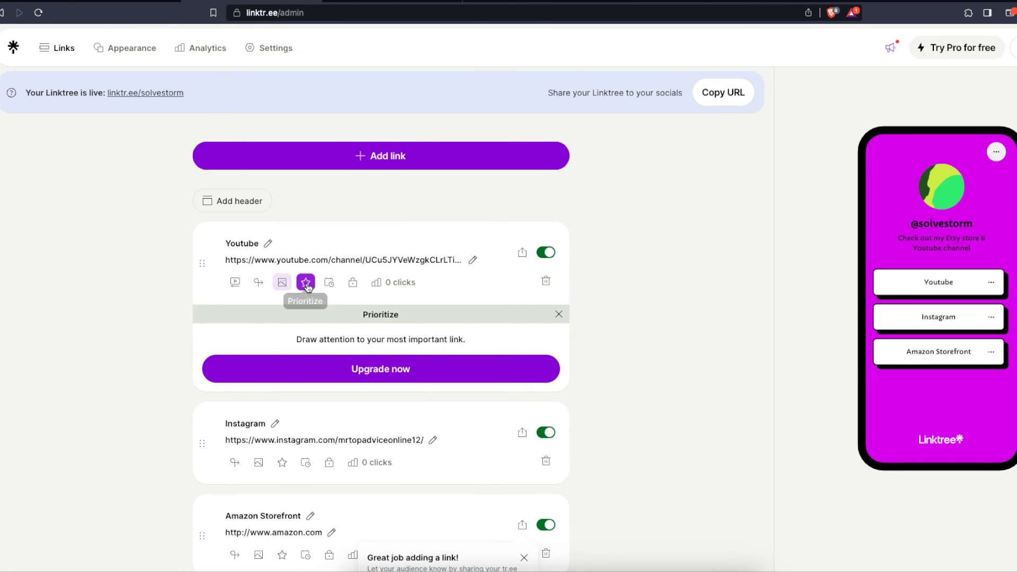
{"action": "left_click", "coordinate": [235, 282]}
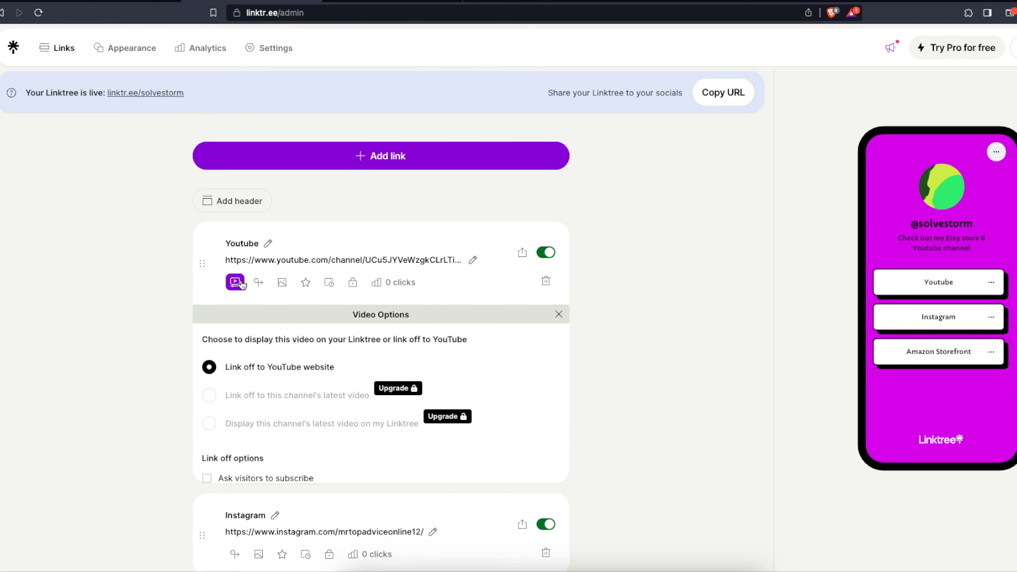
{"action": "left_click", "coordinate": [560, 315]}
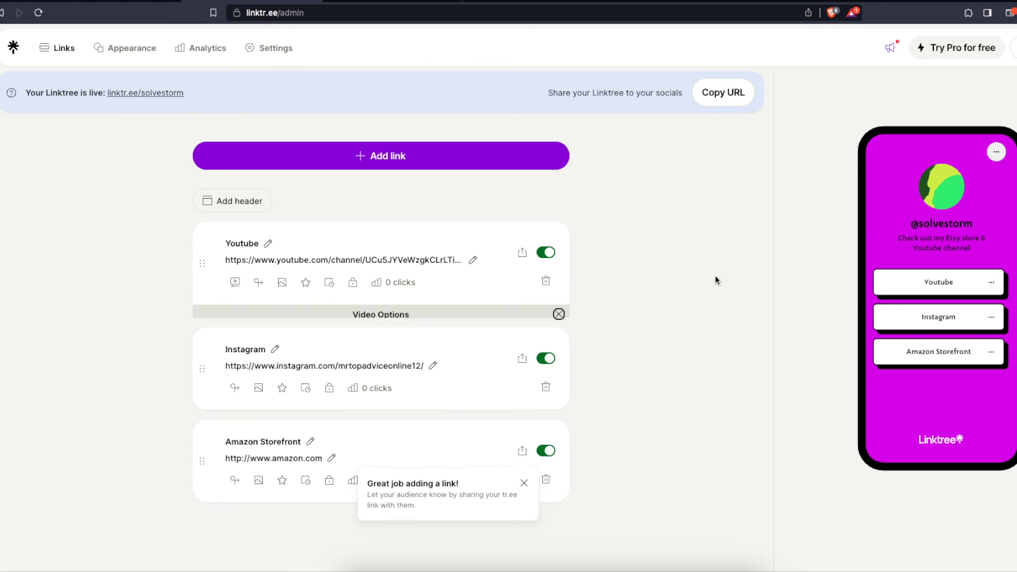